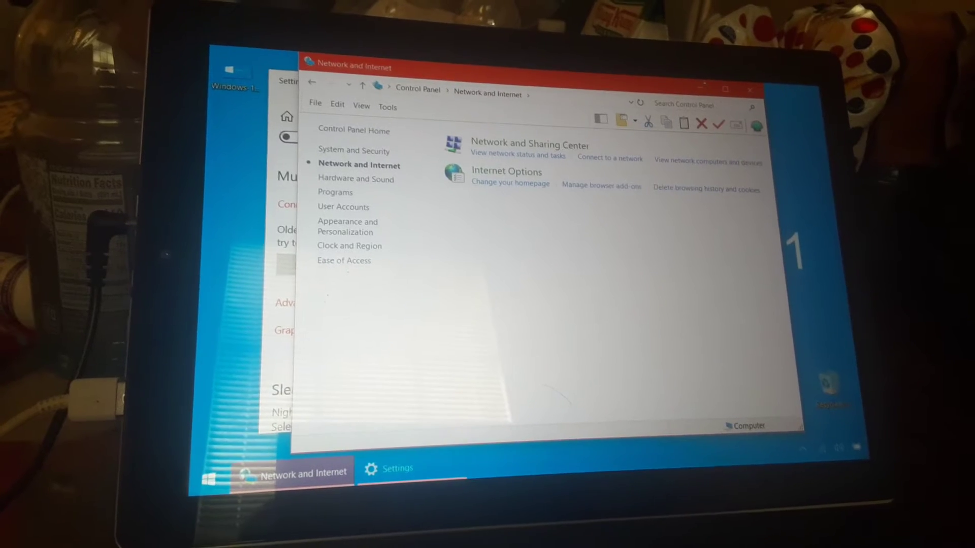
Close the Control Panel's Network and Internet window, leaving Settings on the Display page
{"action": "left_click", "coordinate": [754, 80]}
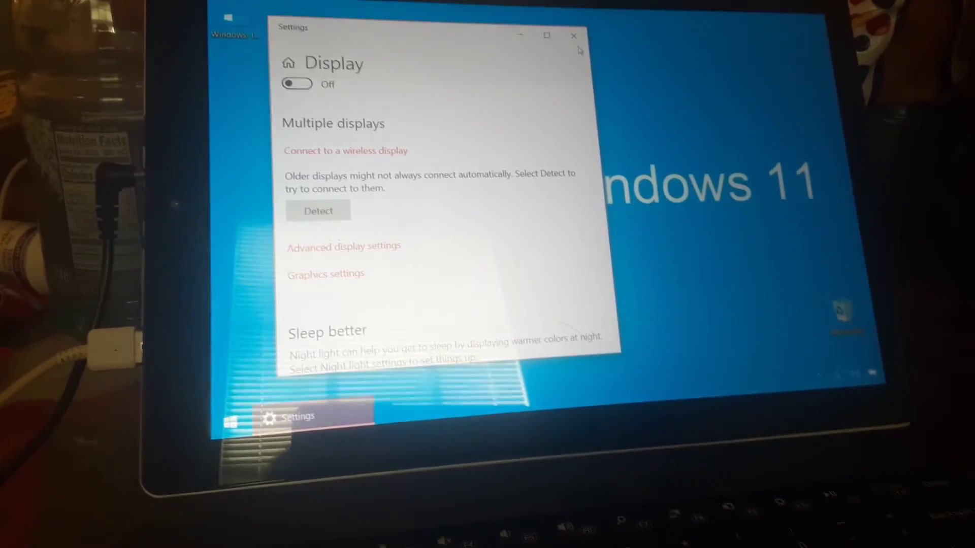
{"action": "left_click", "coordinate": [576, 35]}
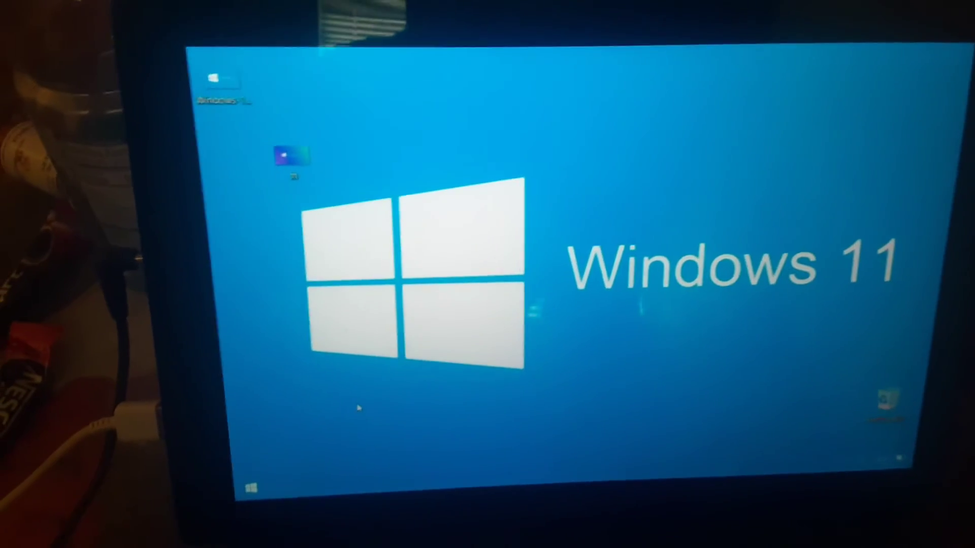
Open Personalize from the desktop right-click menu
{"action": "right_click", "coordinate": [377, 391]}
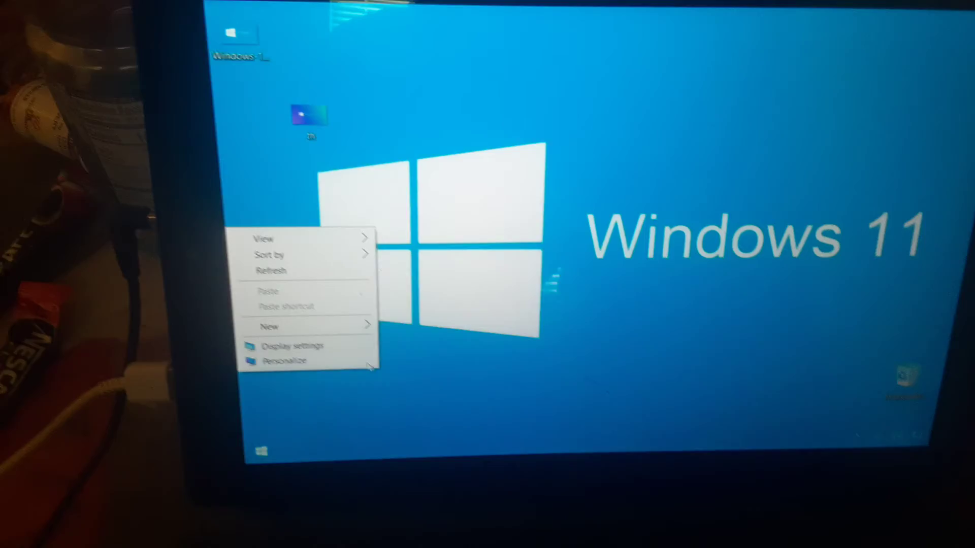
{"action": "left_click", "coordinate": [335, 362]}
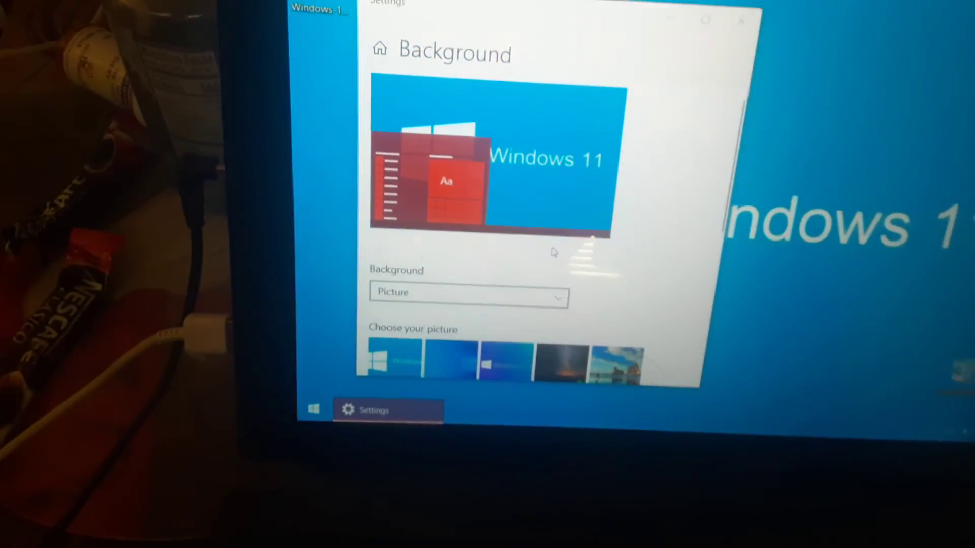
{"action": "scroll", "coordinate": [595, 304], "scroll_direction": "down", "scroll_amount": 5}
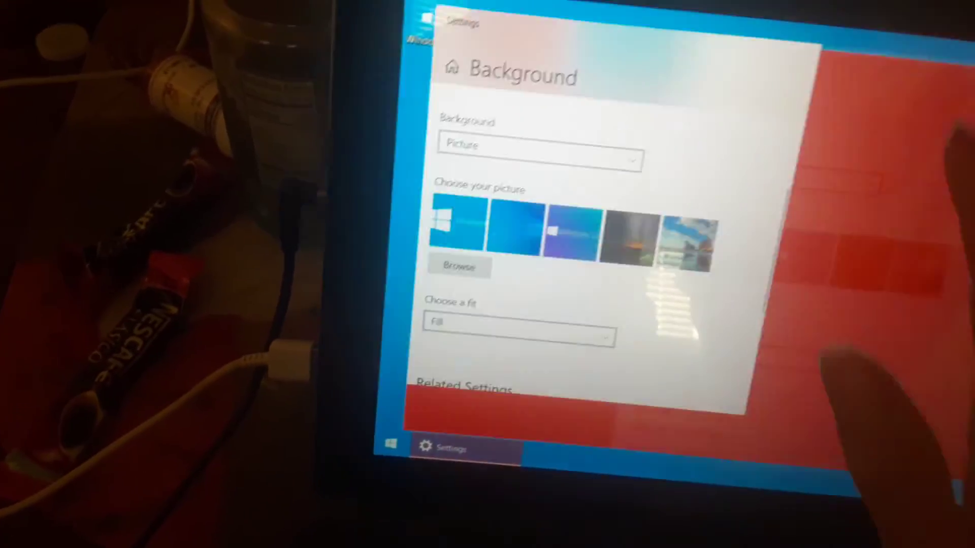
Maximize Settings and set the accent colour to a purple from Recent colors
{"action": "left_click", "coordinate": [838, 57]}
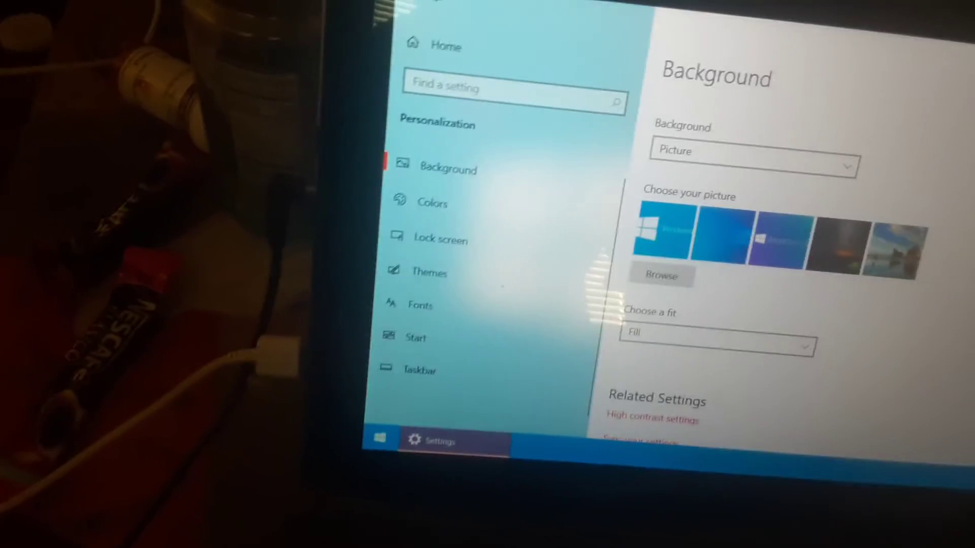
{"action": "left_click", "coordinate": [484, 191]}
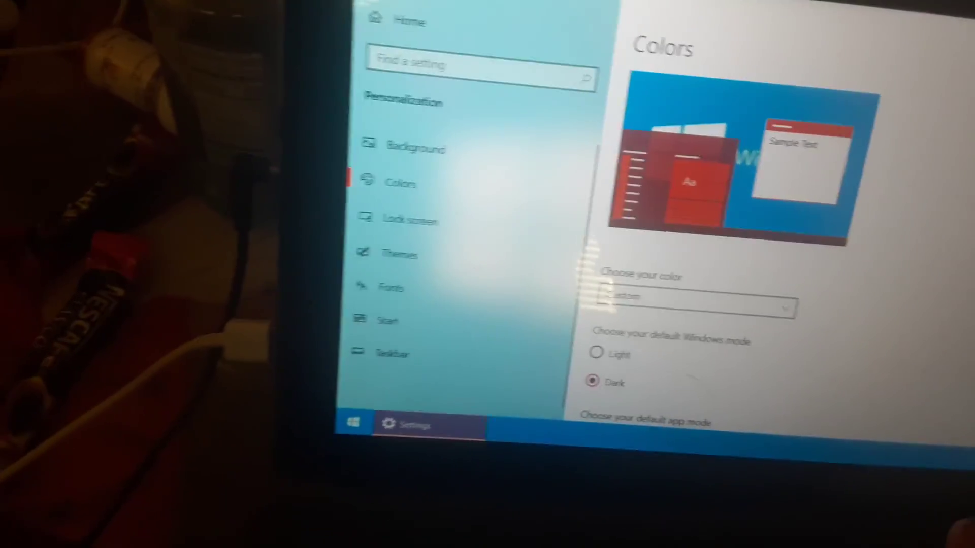
{"action": "scroll", "coordinate": [723, 266], "scroll_direction": "down", "scroll_amount": 5}
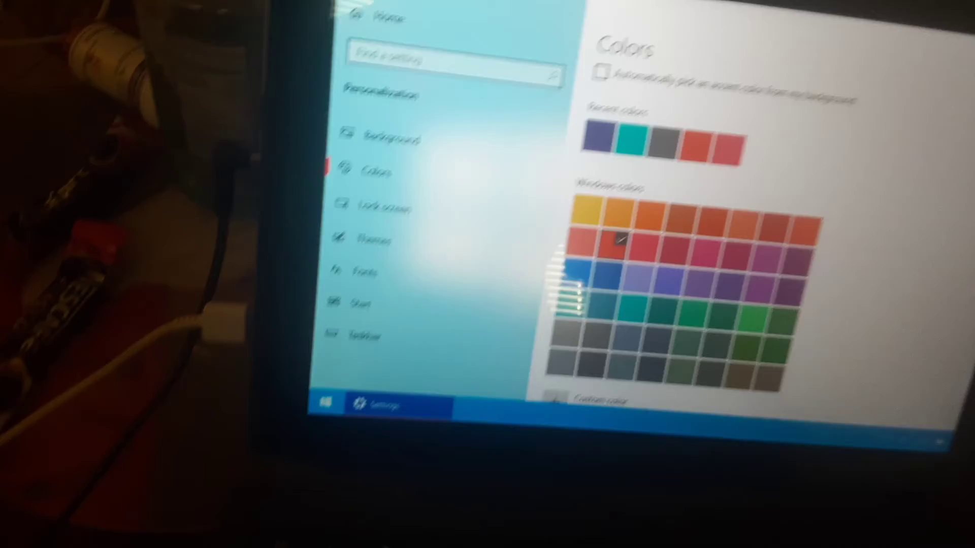
{"action": "left_click", "coordinate": [575, 149]}
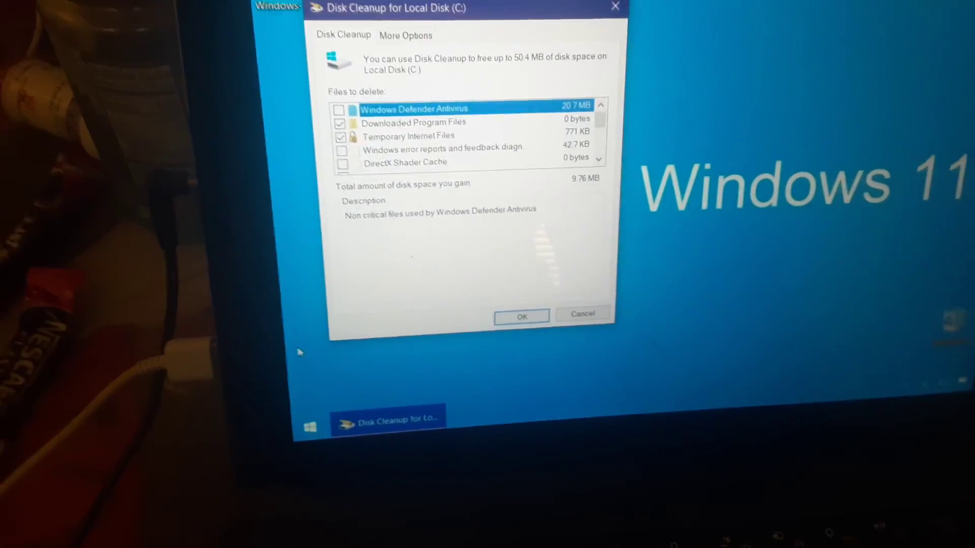
Confirm cleanup of the selected files on drive C, then bring up the Start menu
{"action": "key", "text": "Return"}
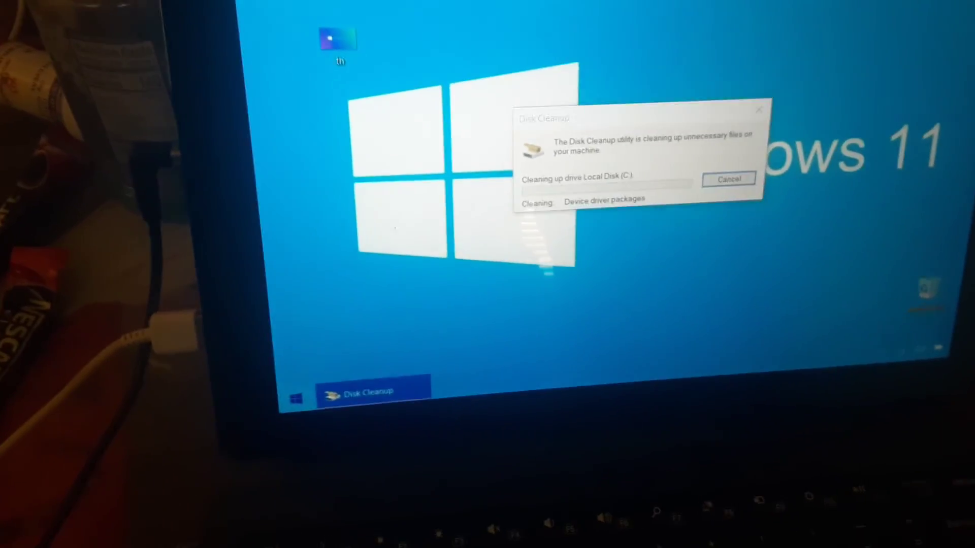
{"action": "key", "text": "super"}
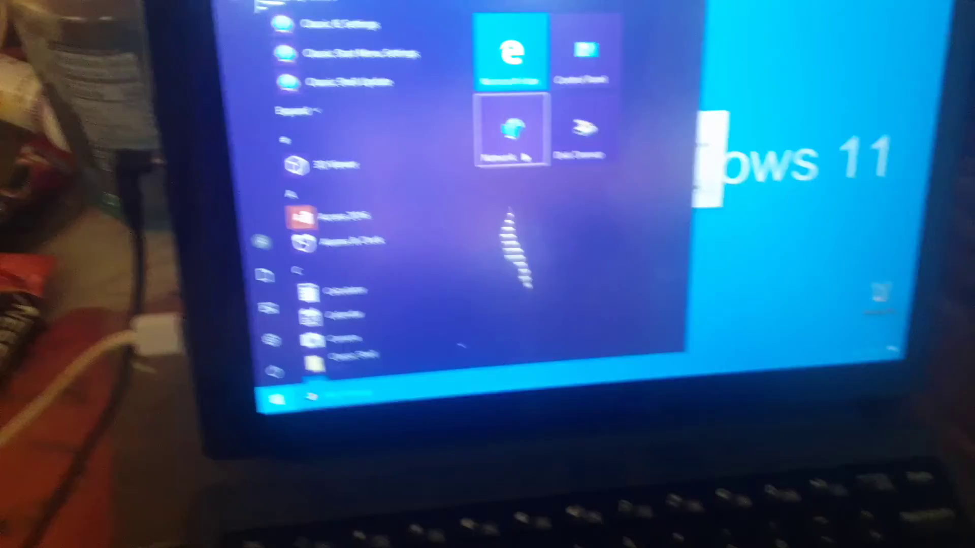